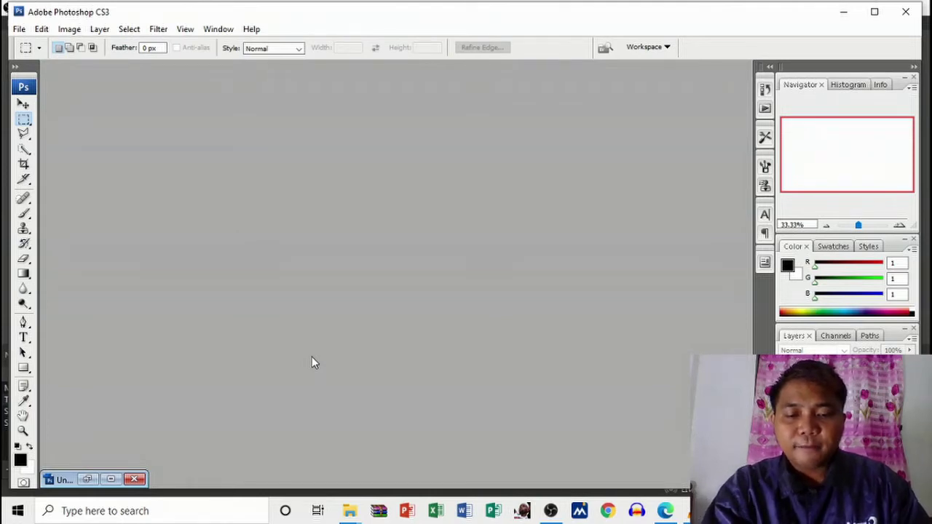
Step: Create a new 2560 × 1440 pixel document at 72 pixels/inch
key("ctrl+n")
left_click_drag(430, 179, 381, 181)
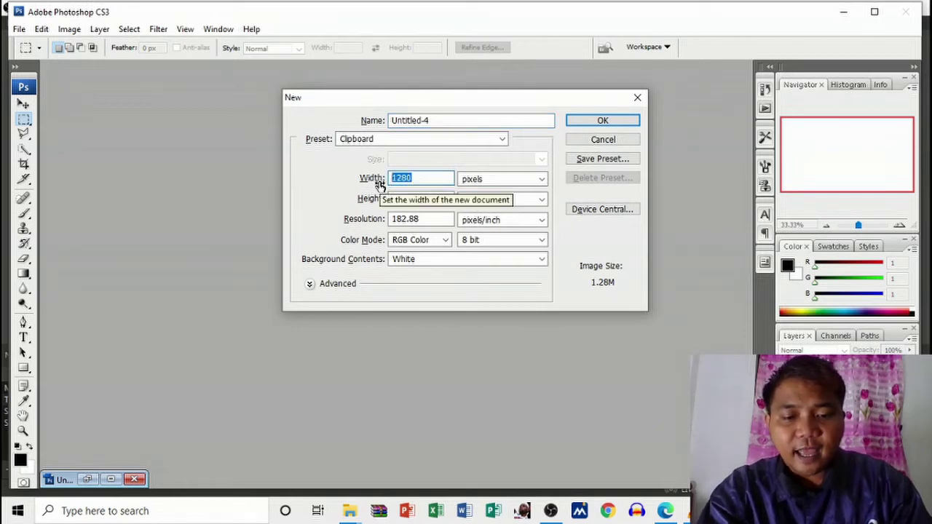
type("2569")
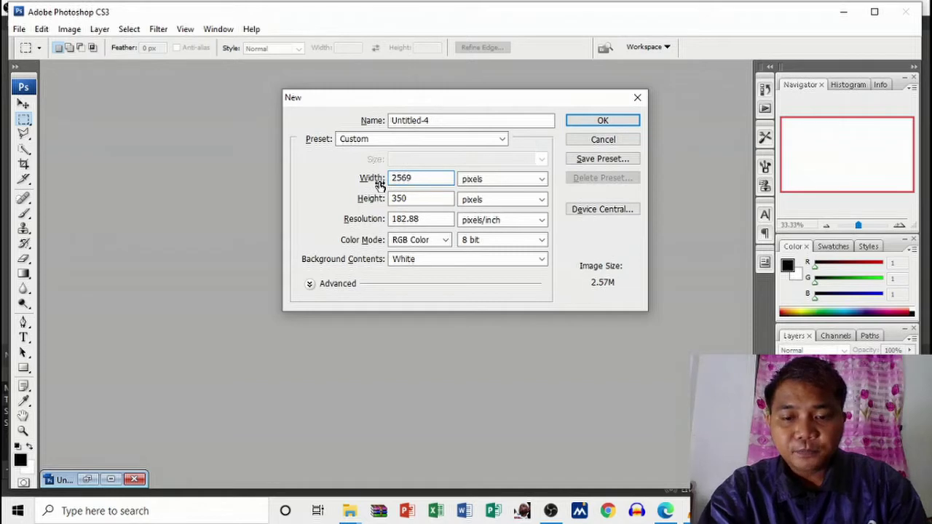
type("0")
key("BackSpace")
key("BackSpace")
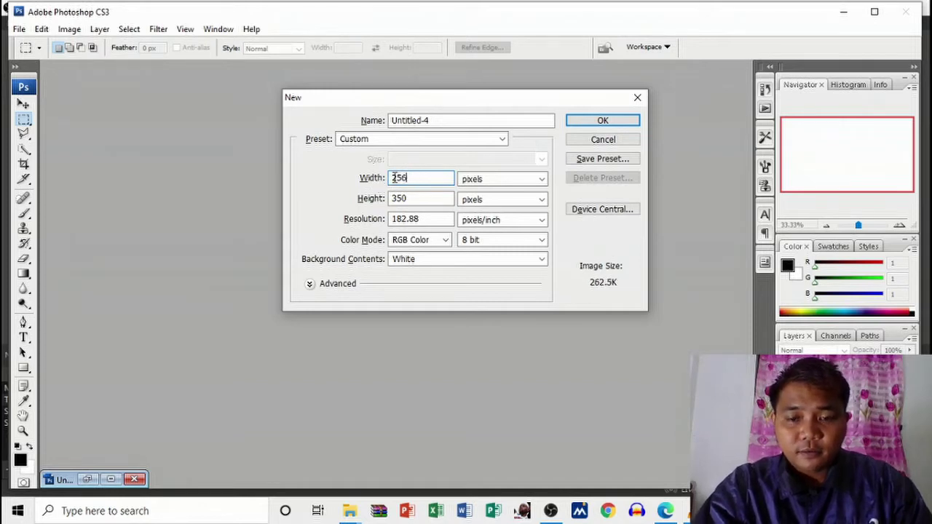
type("0")
double_click(421, 198)
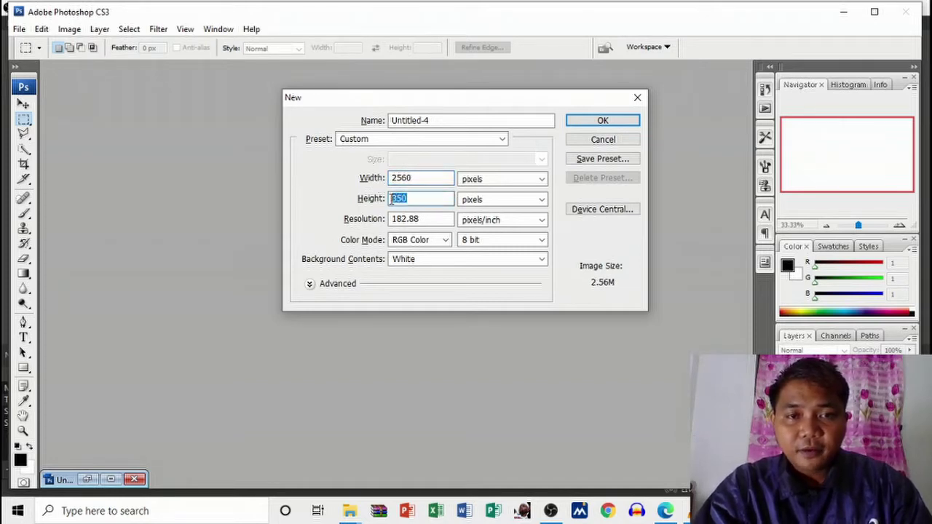
type("1440")
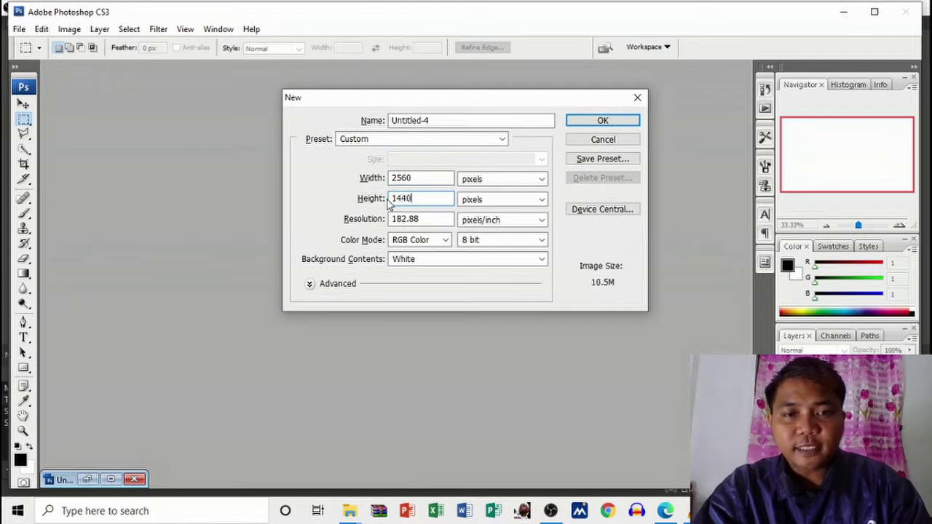
double_click(397, 219)
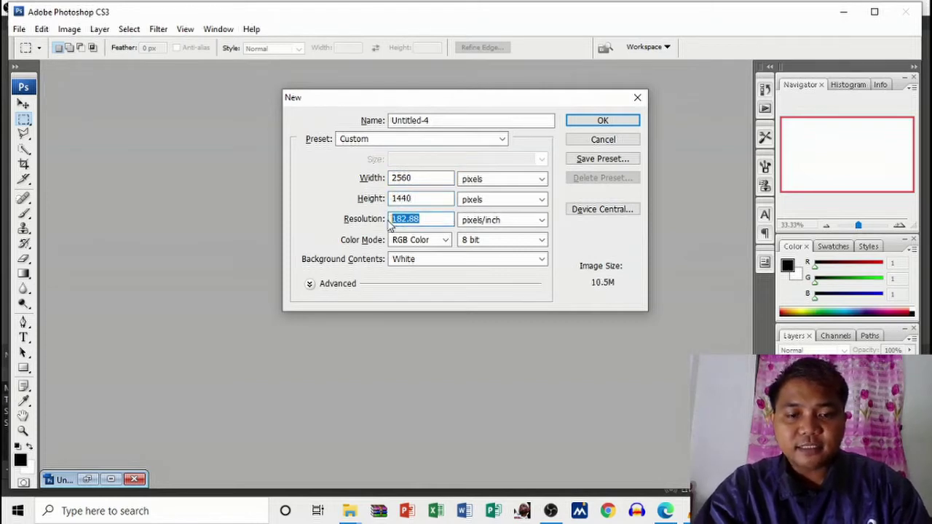
type("72")
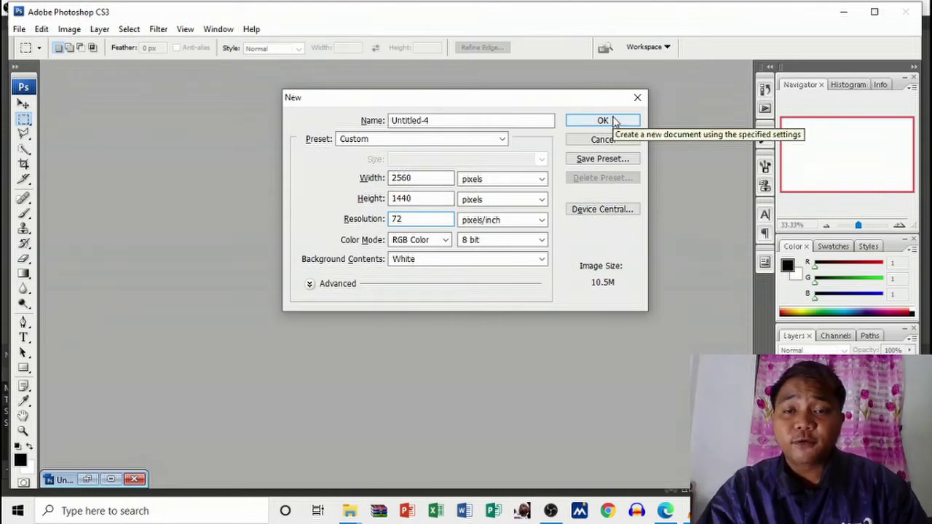
left_click(610, 122)
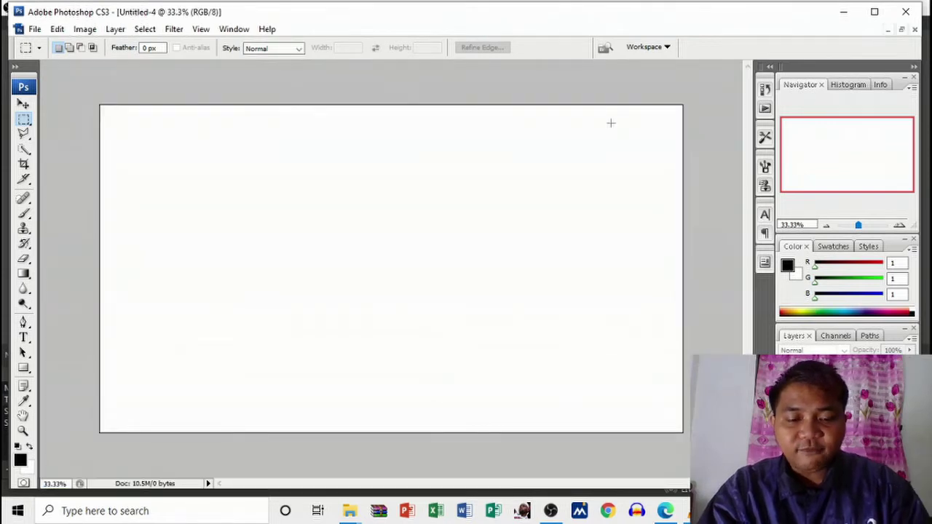
key("ctrl+n")
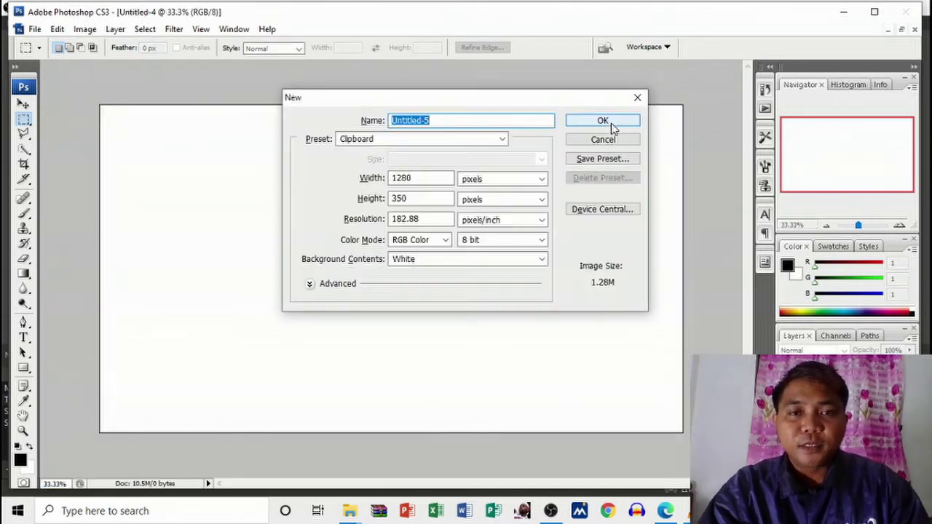
Step: Create a 1280 × 350 pixel document with resolution changed to 72 pixels/inch
left_click(426, 179)
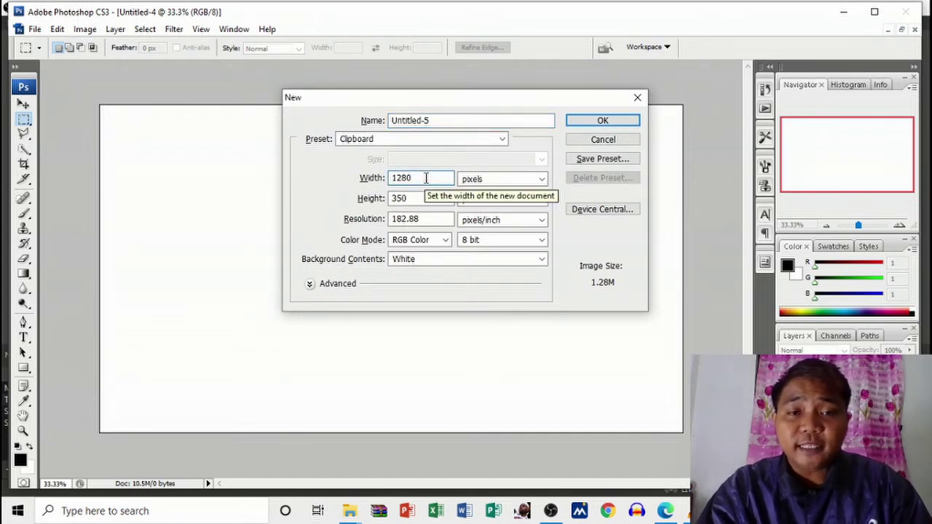
left_click(415, 199)
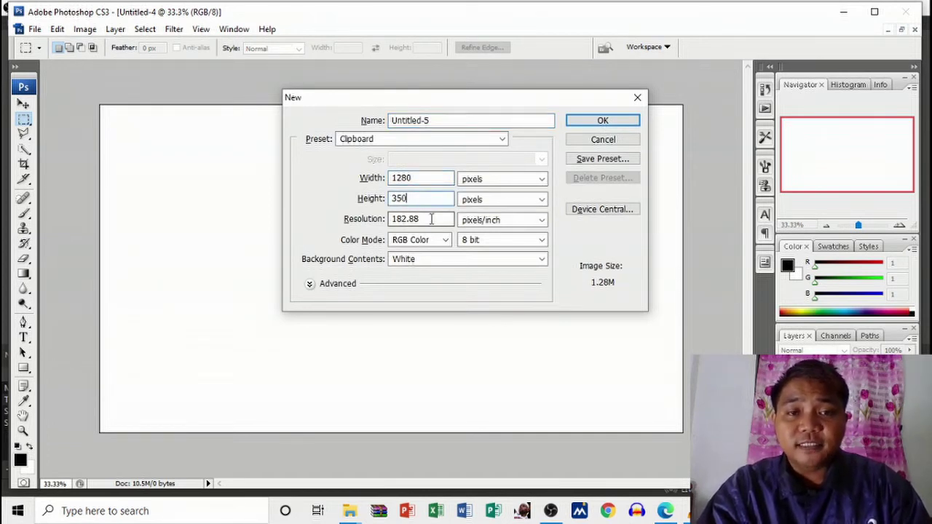
left_click_drag(431, 219, 389, 219)
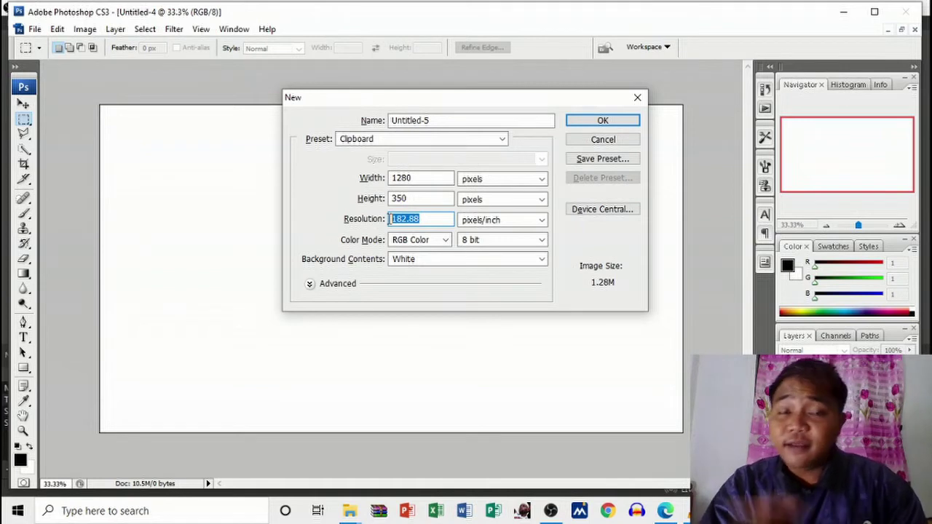
type("72")
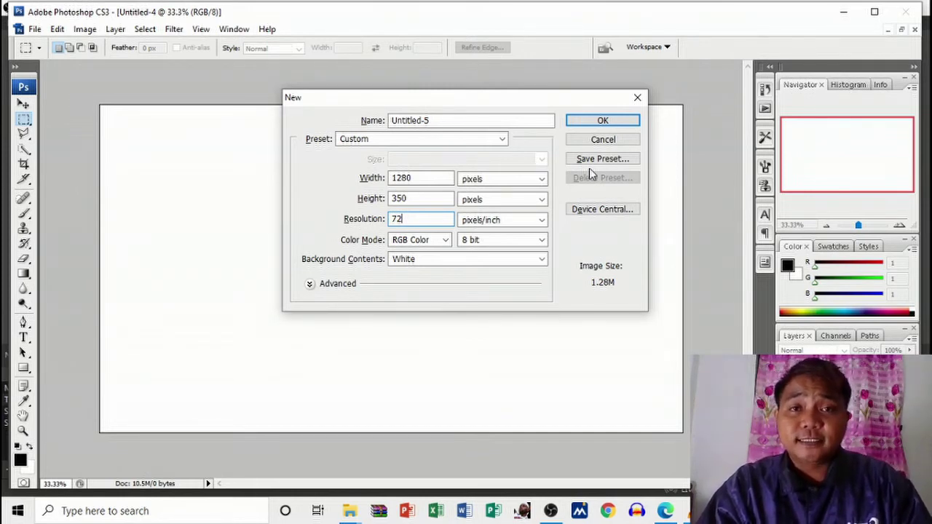
left_click(582, 125)
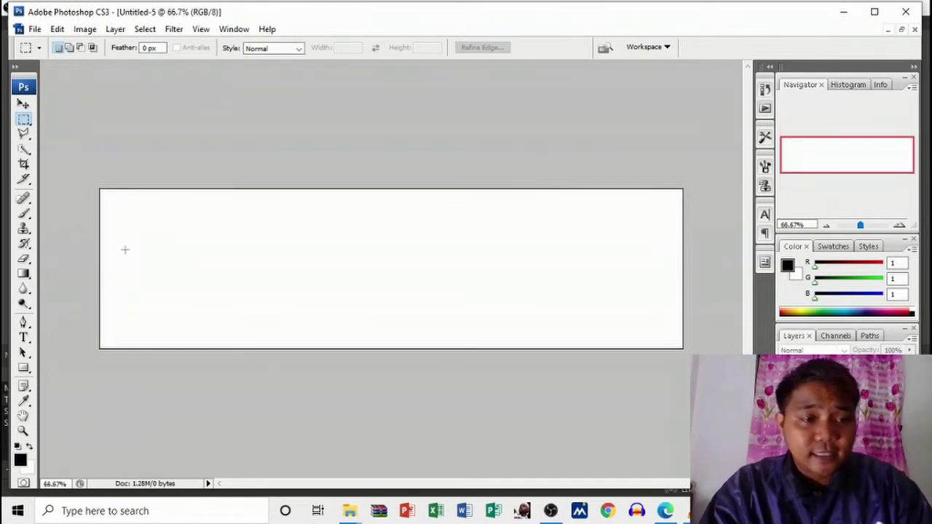
left_click(25, 369)
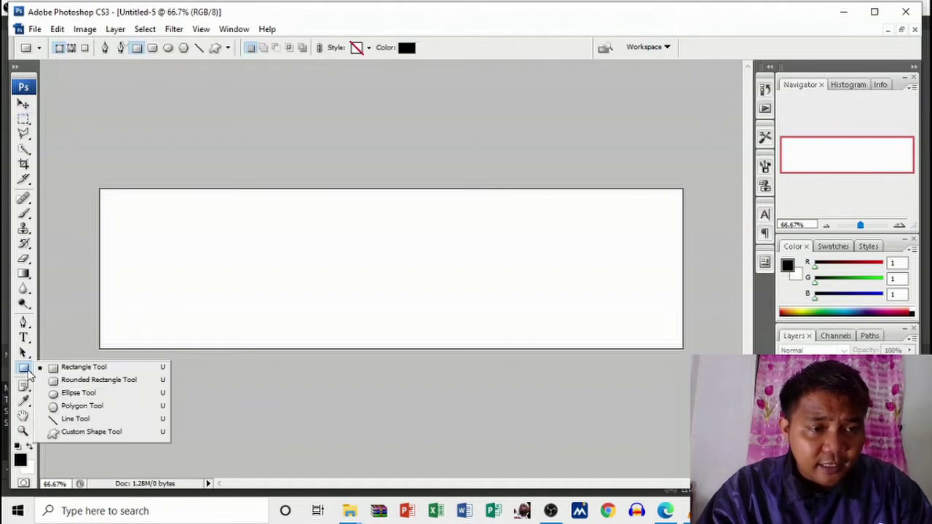
Step: Draw a black rectangle covering the whole canvas and make white the foreground colour
left_click(74, 367)
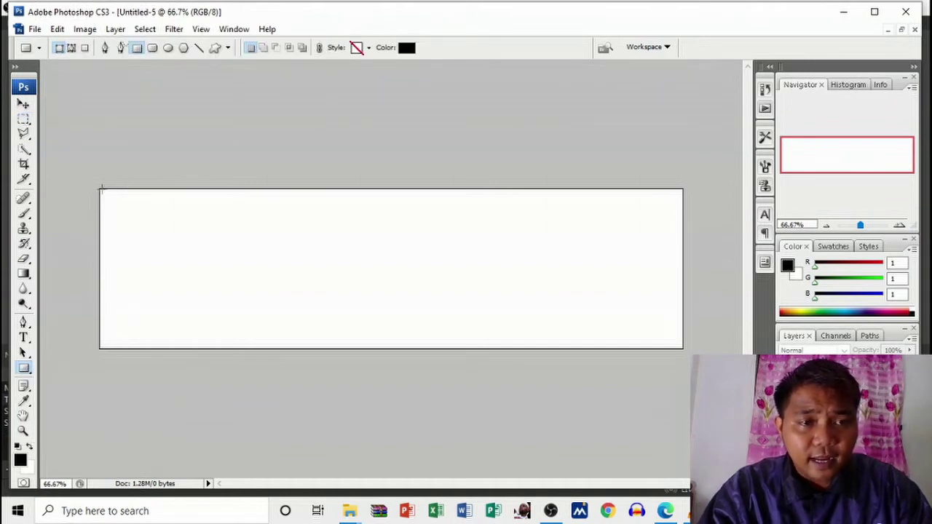
left_click_drag(102, 190, 683, 349)
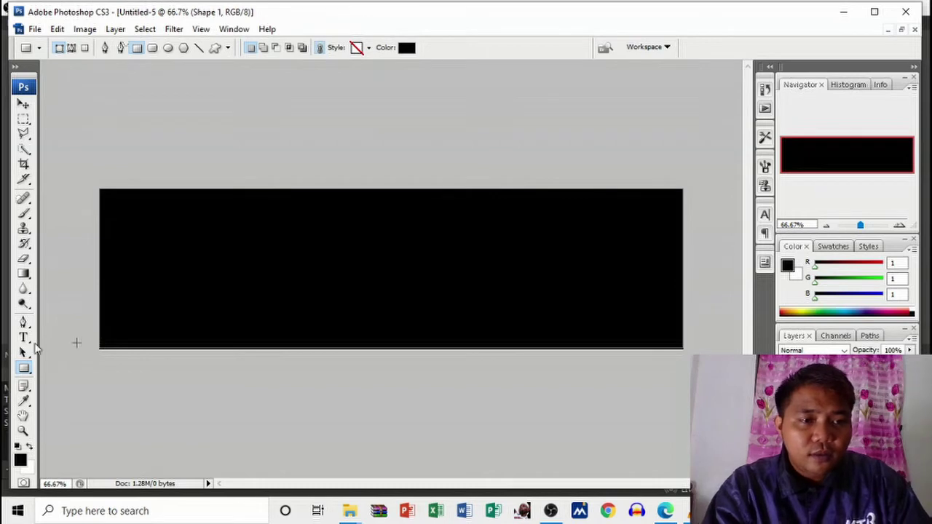
left_click(22, 338)
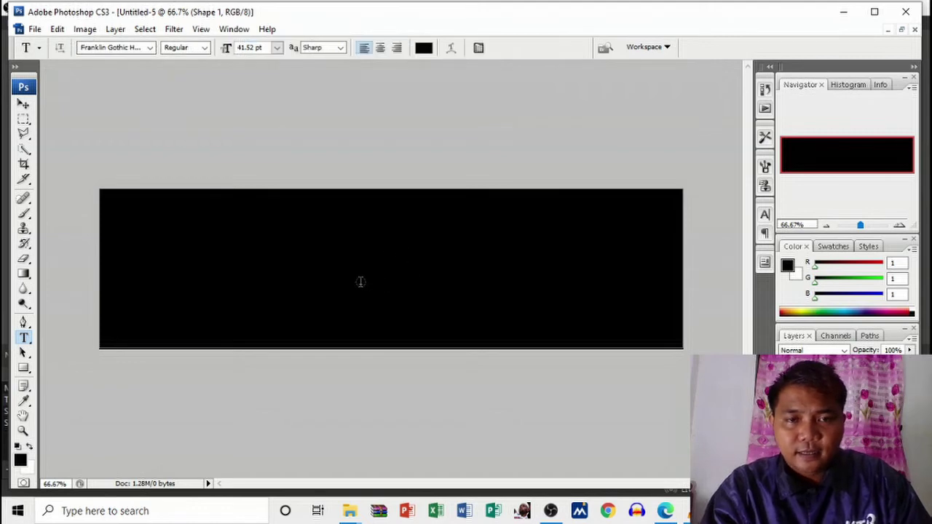
key("v")
key("x")
Step: Type 'Teacher Kevin PH' in white in the middle of the black banner
left_click(23, 339)
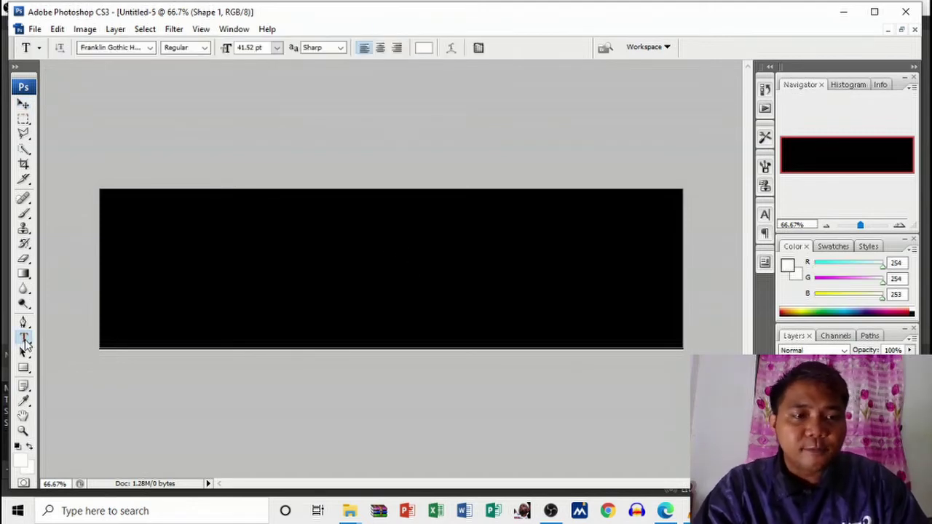
left_click(358, 273)
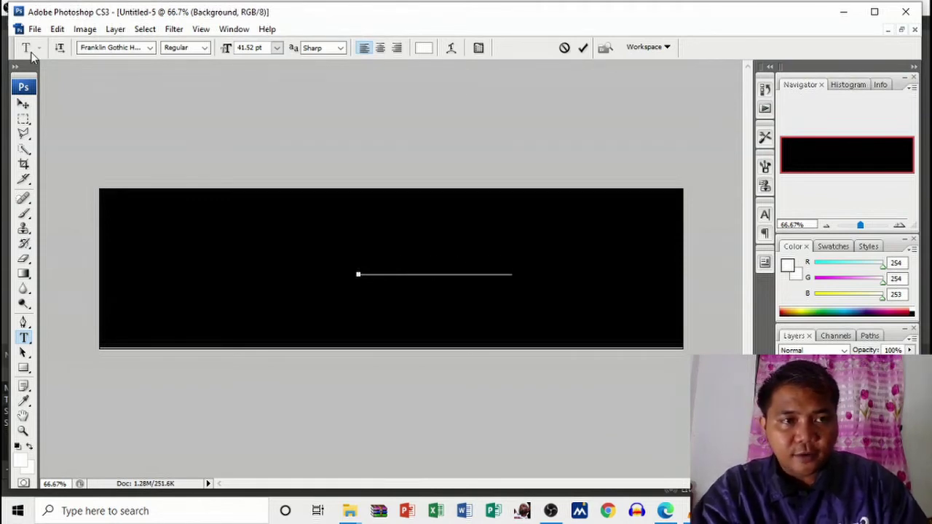
left_click(23, 104)
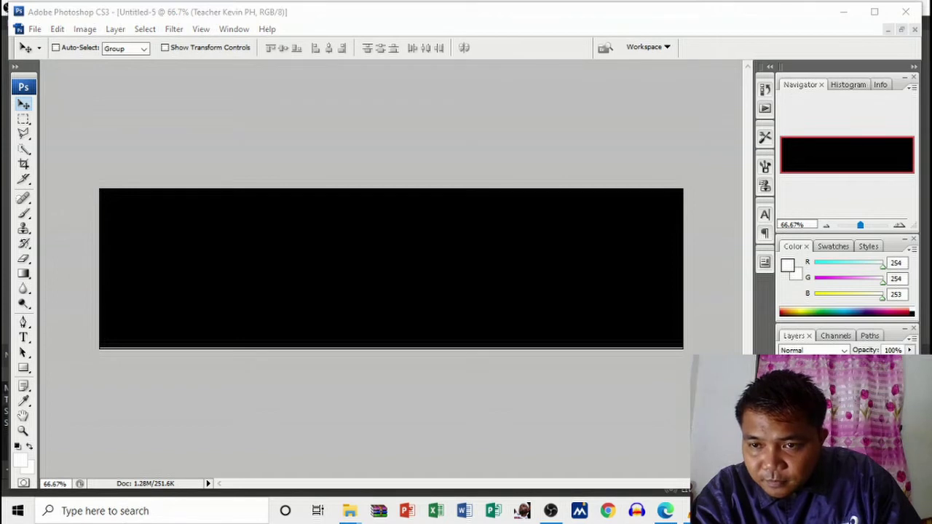
type("Teacher Kevin PH")
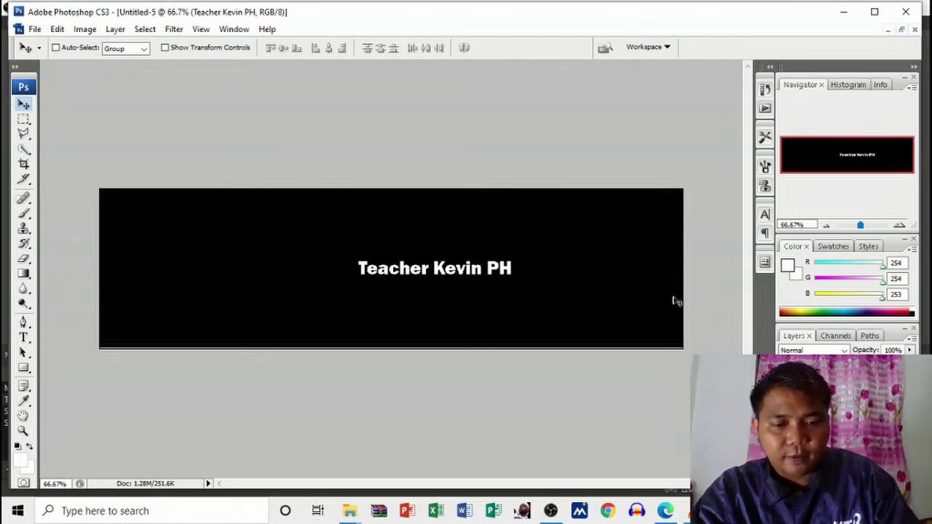
key("ctrl+t")
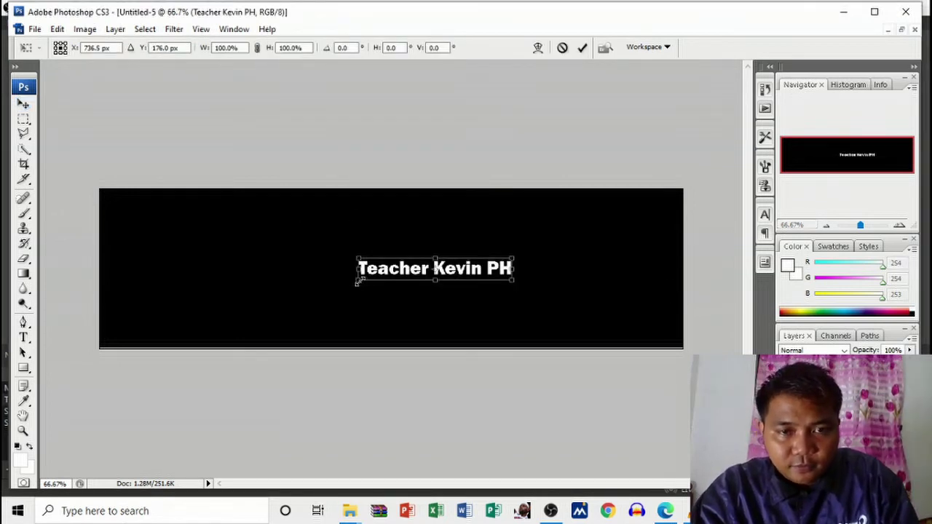
Step: Scale the text to span most of the banner width, raise it, and nudge it left
left_click_drag(357, 282, 134, 272)
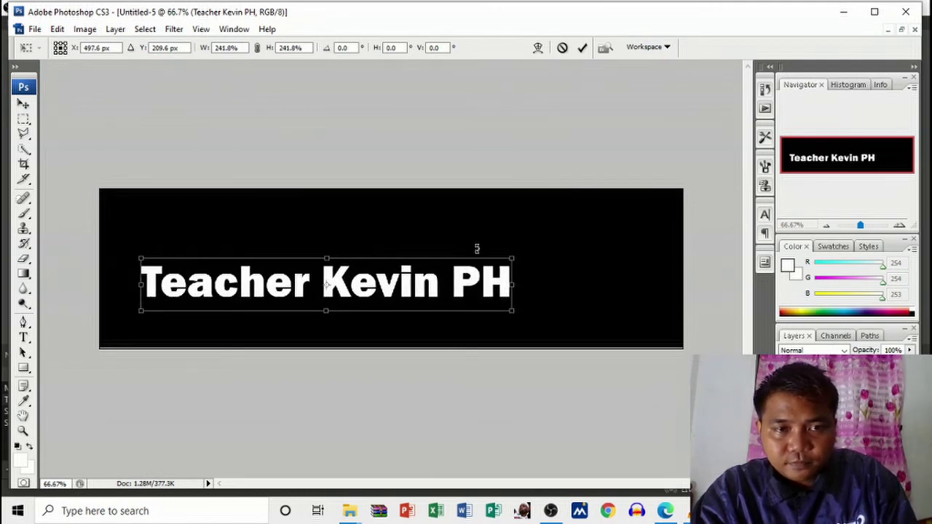
left_click_drag(512, 259, 658, 247)
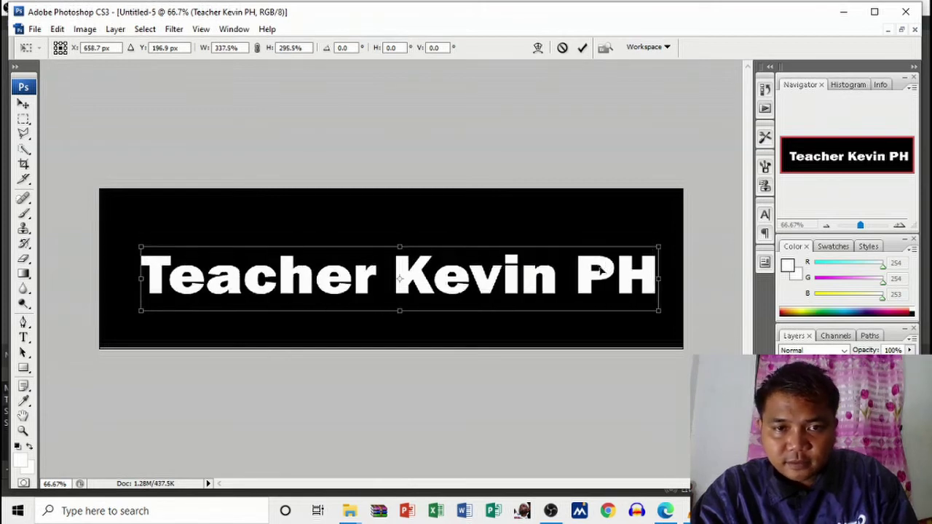
left_click_drag(601, 270, 599, 260)
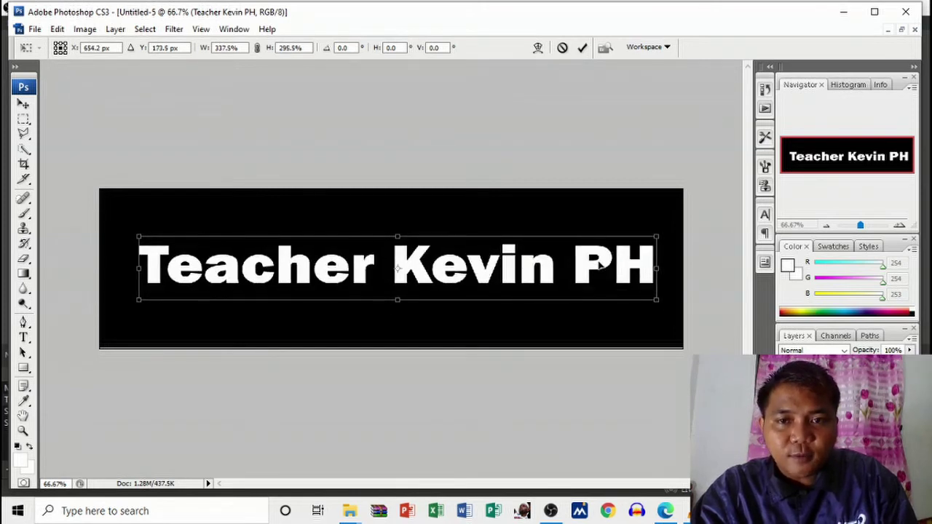
key("Return")
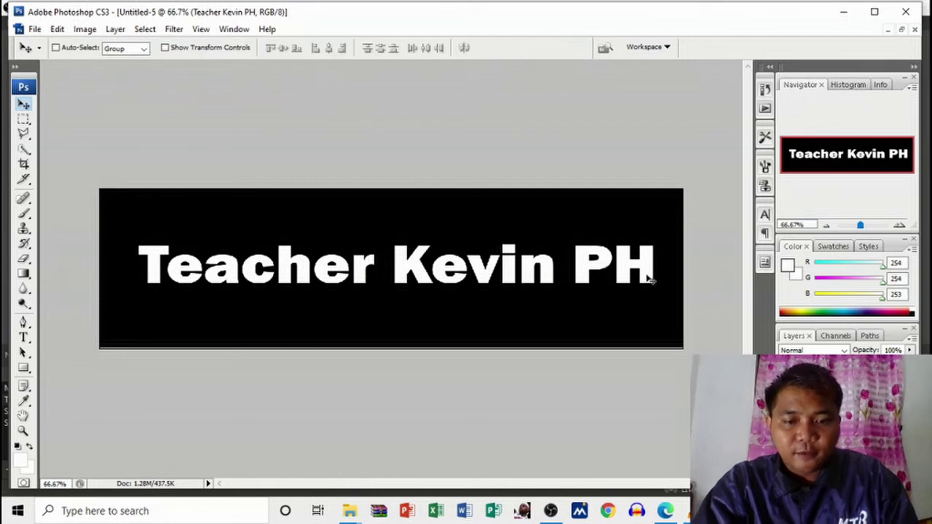
key("ctrl+t")
key("Left")
key("Left")
key("Left")
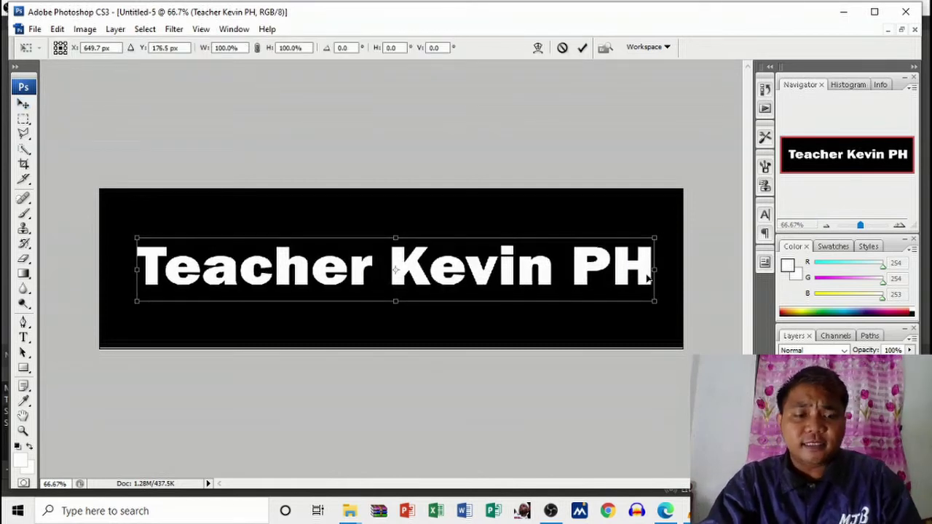
key("Return")
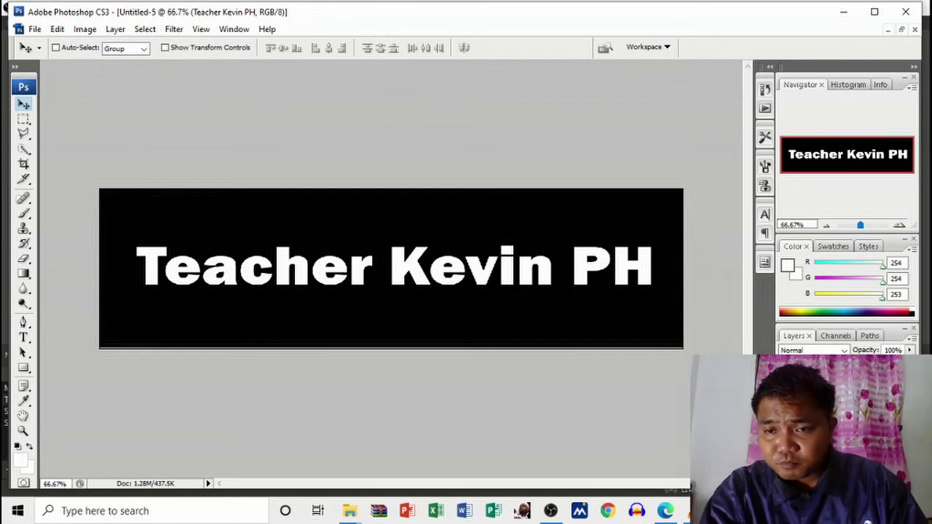
Step: Merge the text into the background and convert that layer to a smart object
key("ctrl+e")
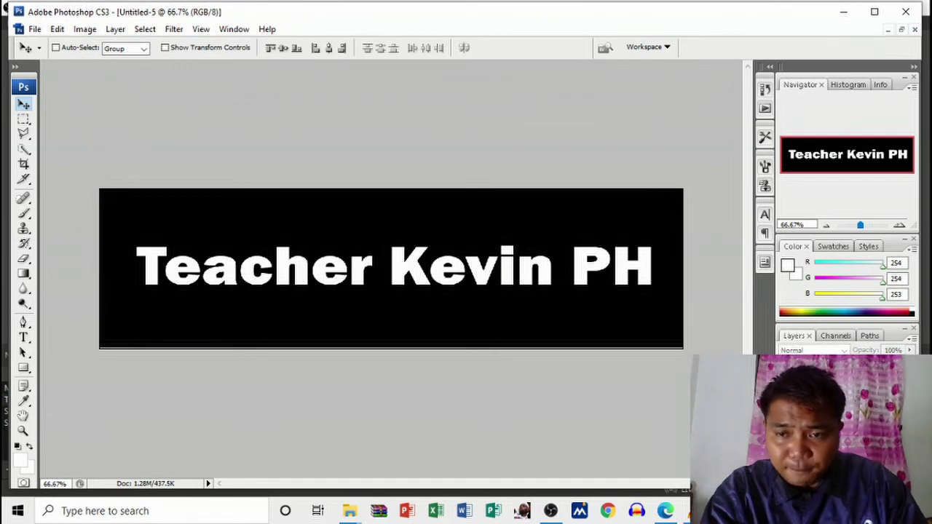
right_click(837, 375)
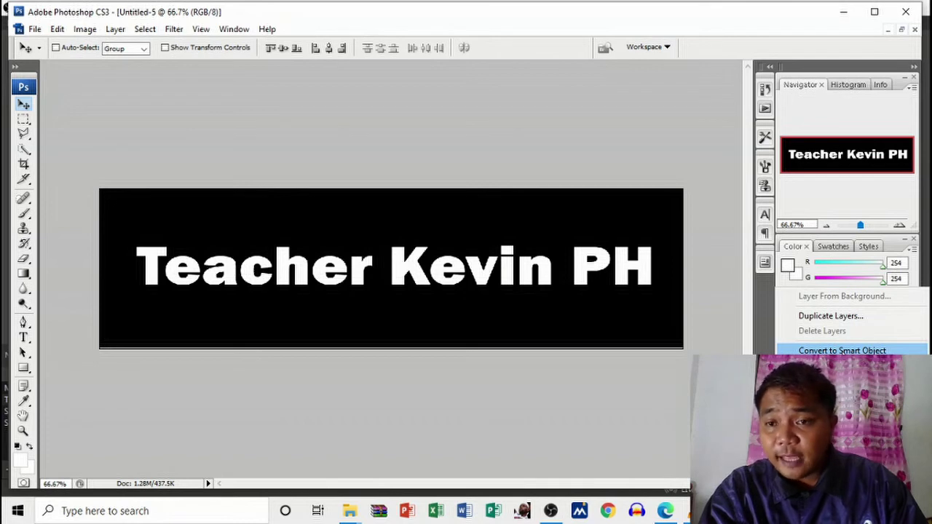
left_click(842, 351)
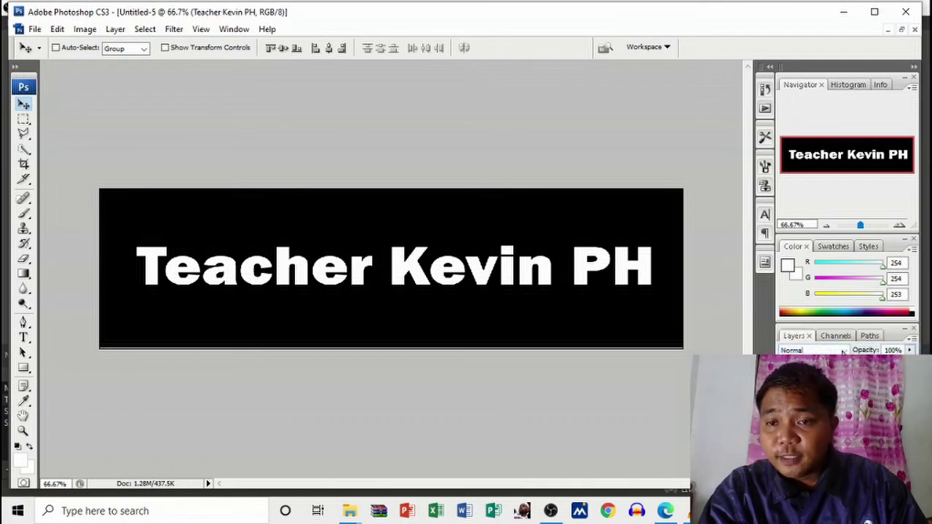
Step: Marquee-select the entire banner and minimize its window to reveal Untitled-4
left_click(24, 120)
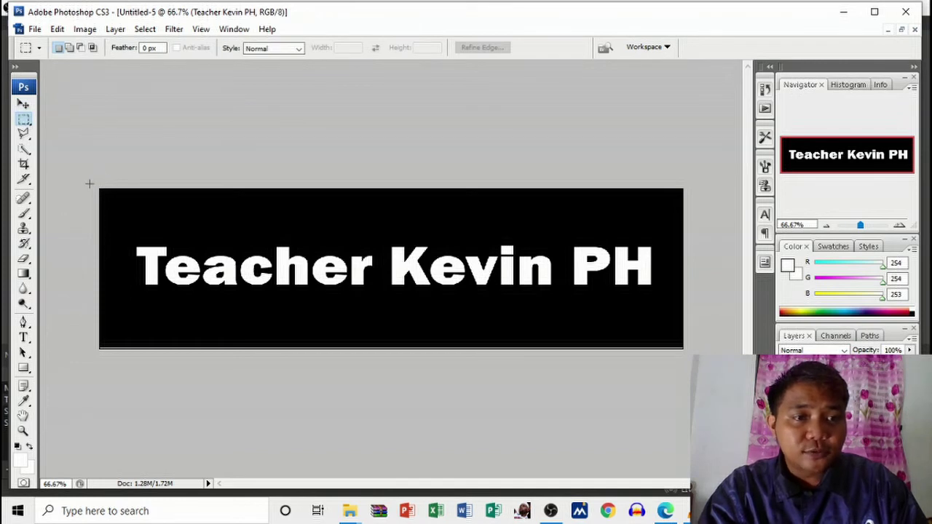
left_click_drag(89, 184, 688, 353)
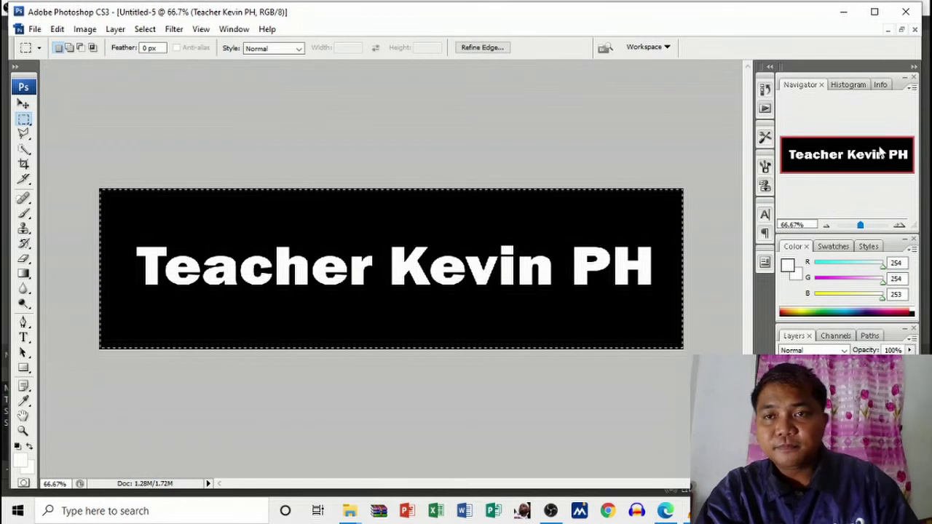
left_click(888, 30)
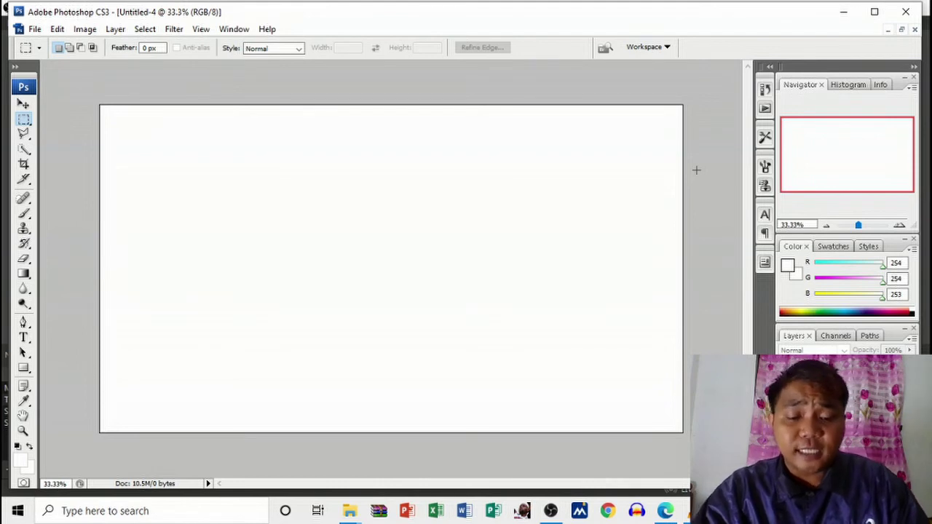
Step: Paste the banner into Untitled-4 and save it to the Desktop as BANNER.jpg, maximum quality
key("ctrl+v")
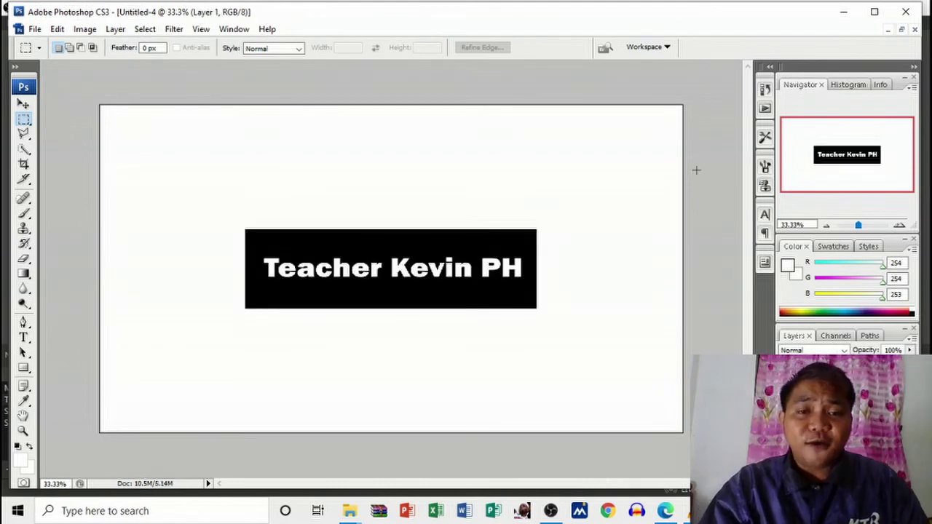
left_click(35, 29)
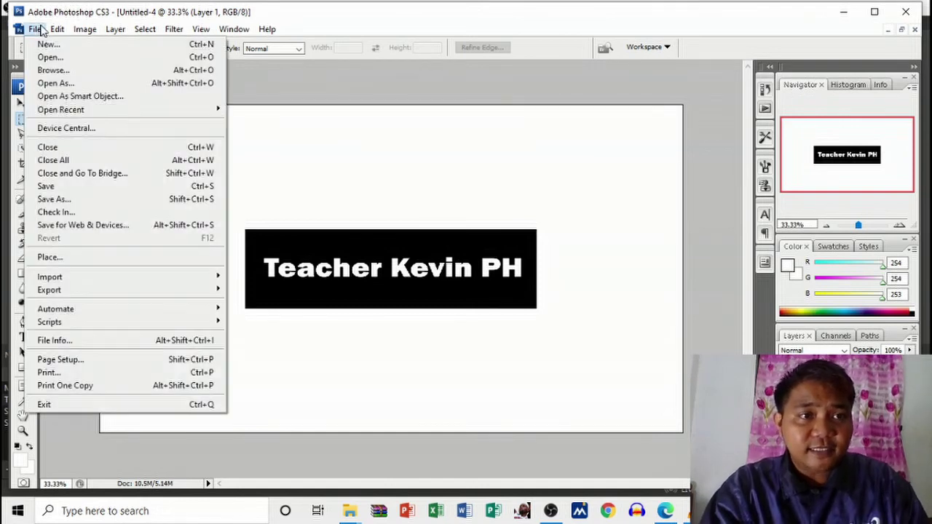
left_click(54, 199)
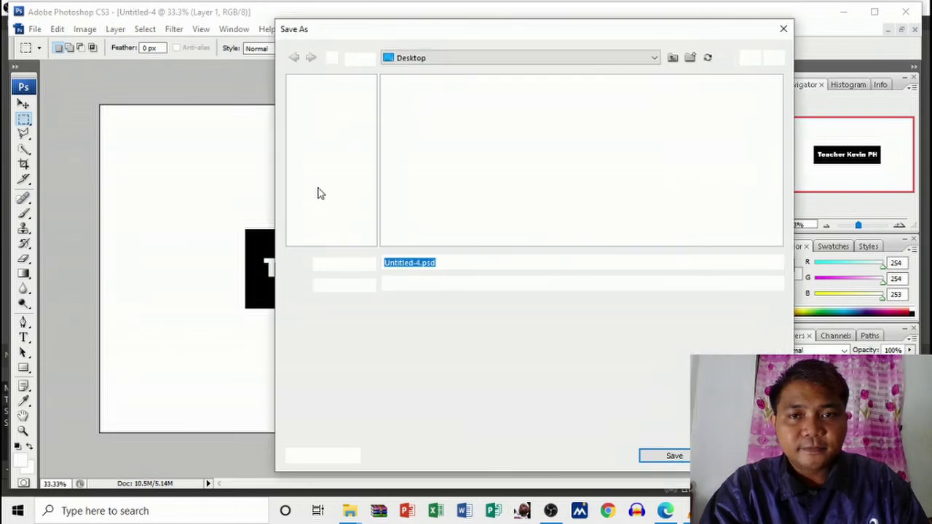
left_click(435, 282)
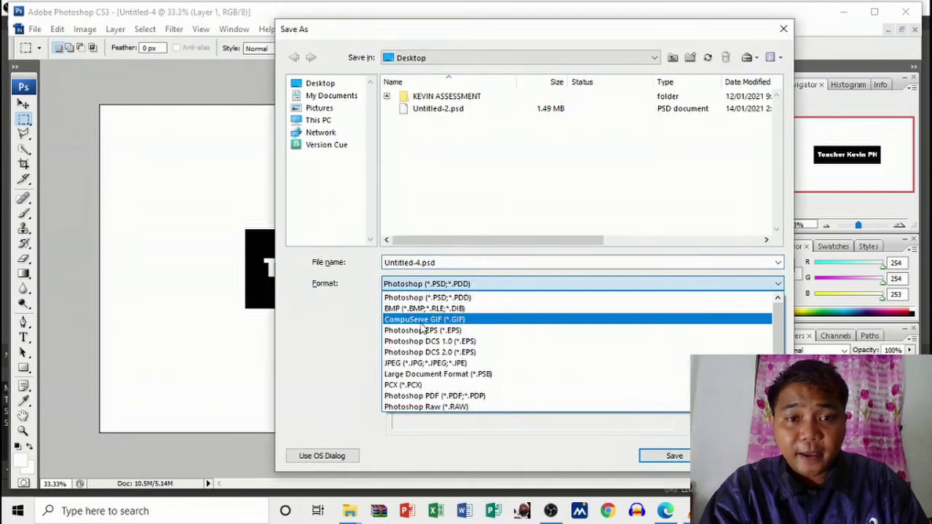
left_click(408, 362)
double_click(458, 264)
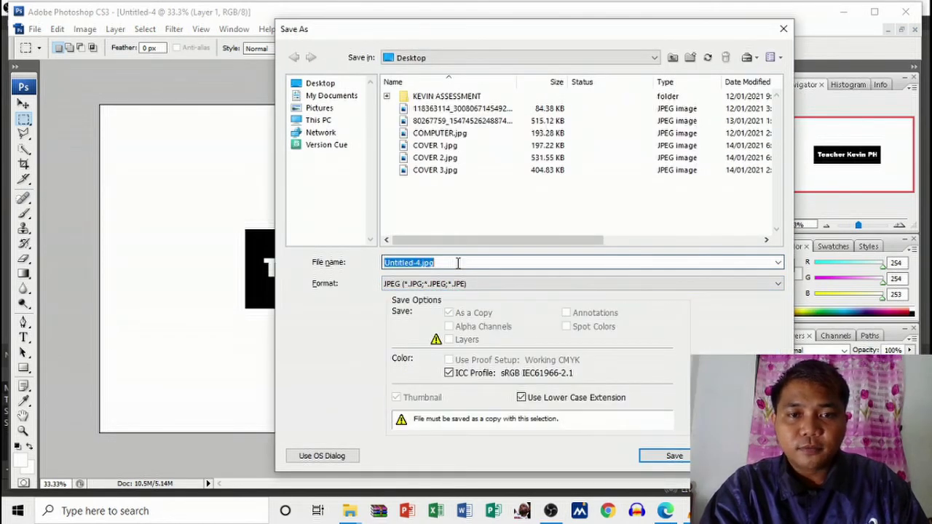
type("BANNER")
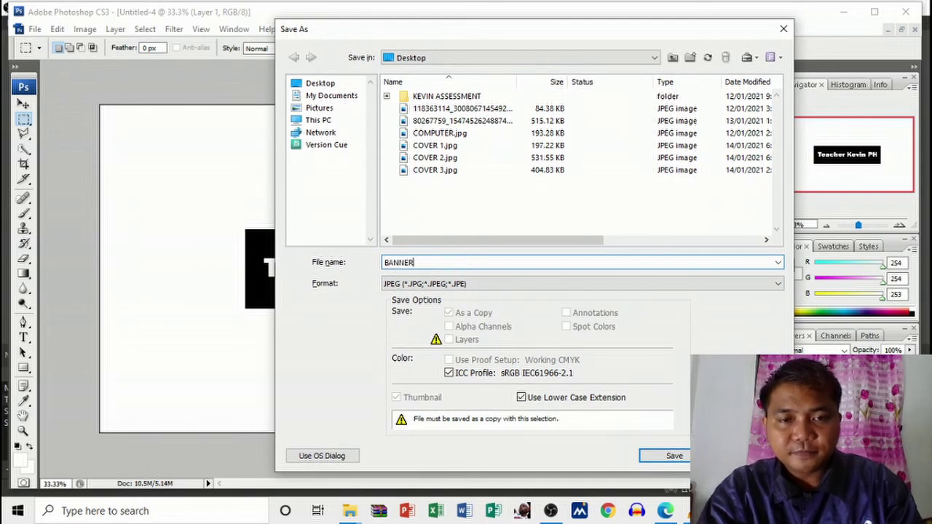
left_click(650, 457)
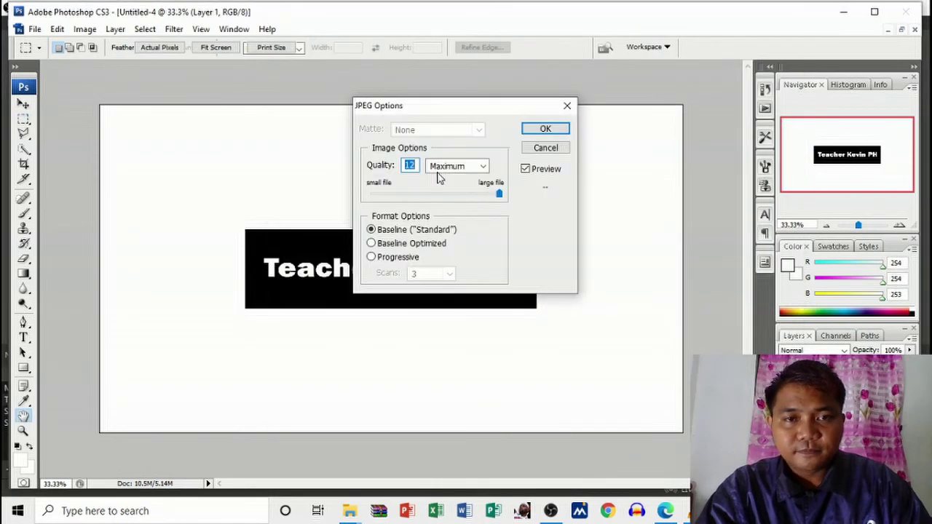
left_click(537, 129)
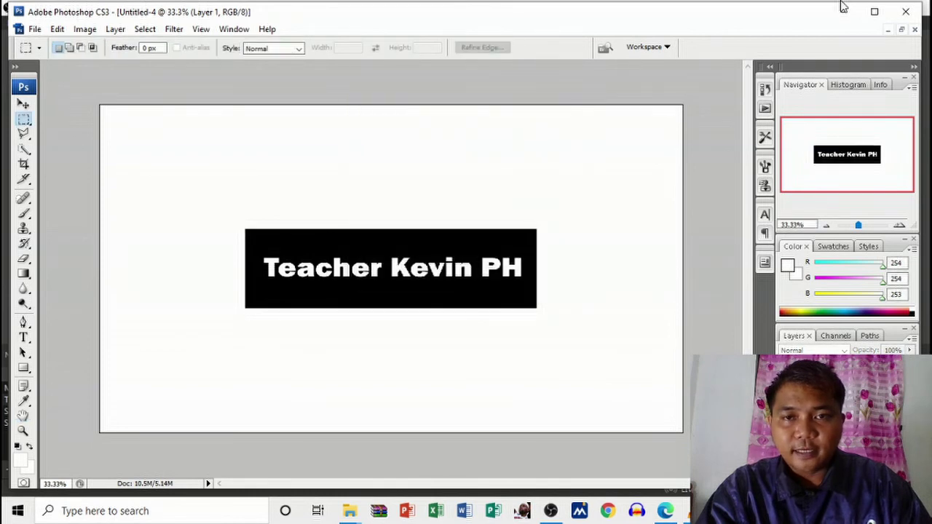